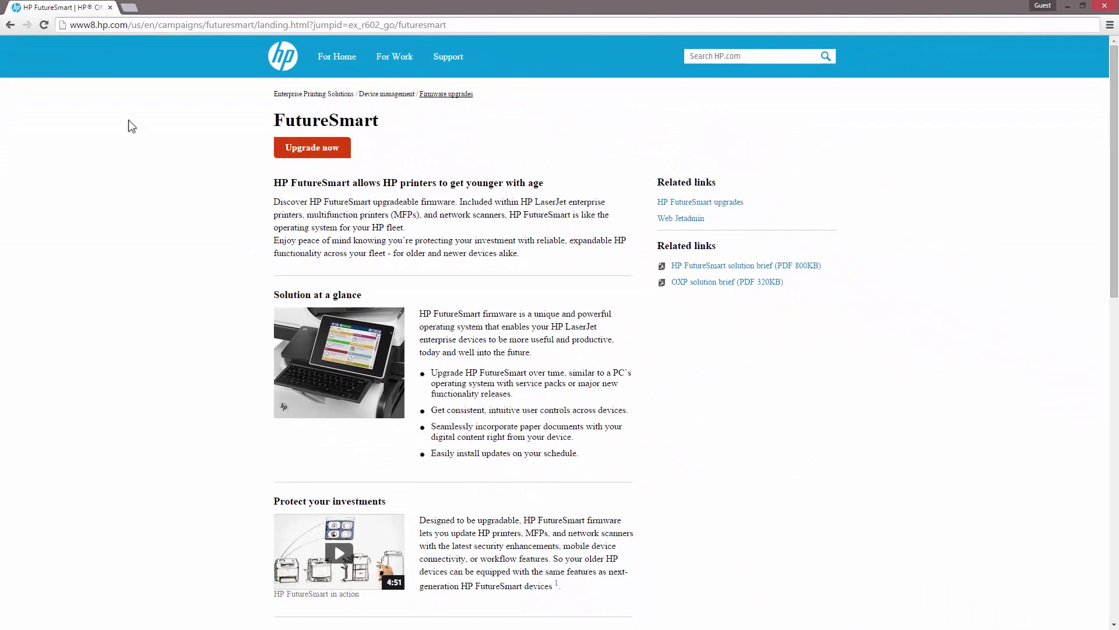
Open the HP FutureSmart upgrades document listing the latest Enterprise firmware versions in a new tab
left_click(317, 150)
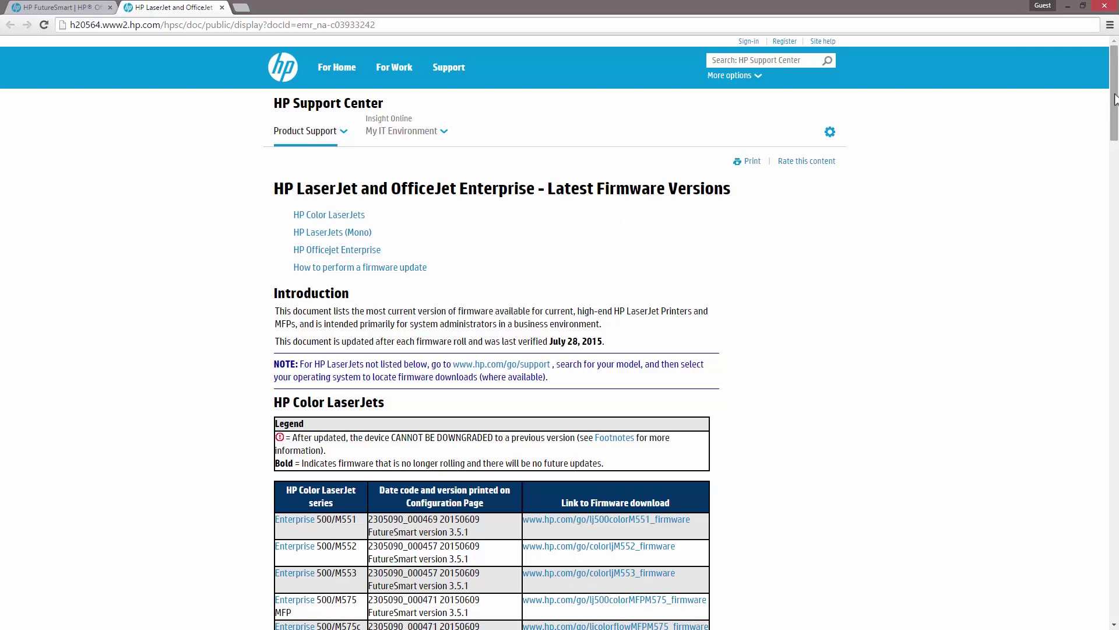
scroll(1114, 134, "down", 2)
left_click_drag(1114, 134, 1117, 158)
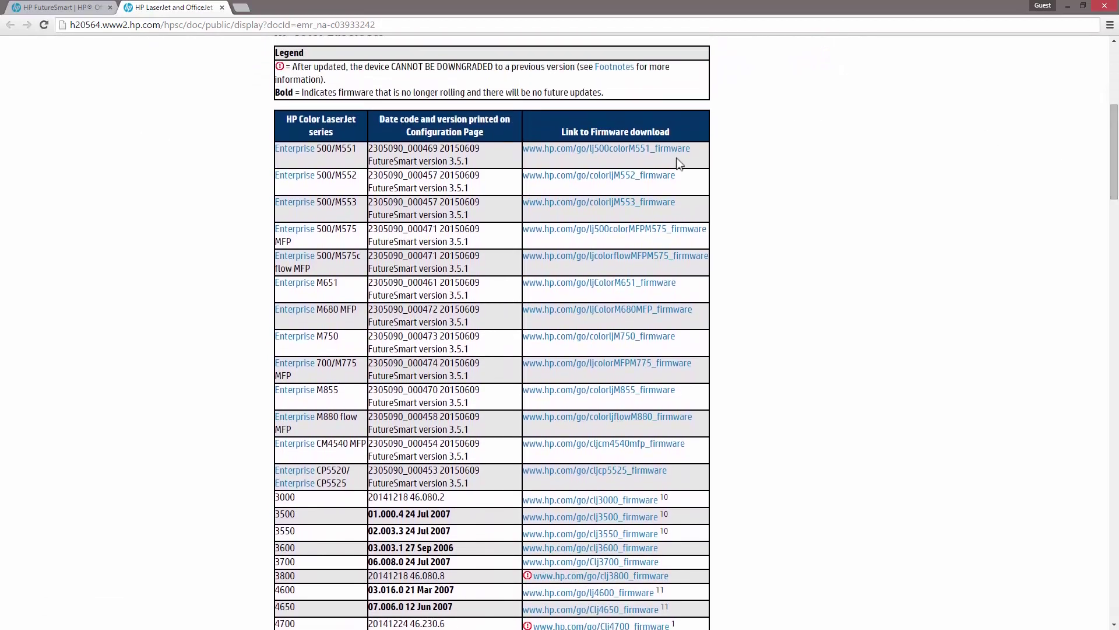
Open the firmware downloads for the Color LaserJet Enterprise M553 from its table row
left_click(571, 204)
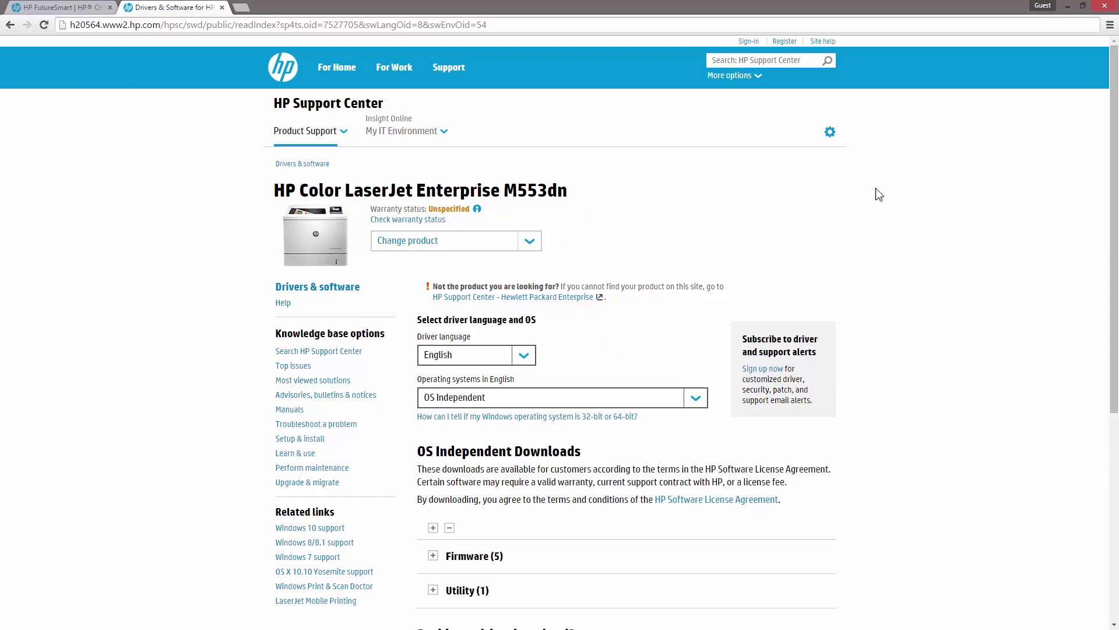
left_click_drag(1115, 180, 1115, 274)
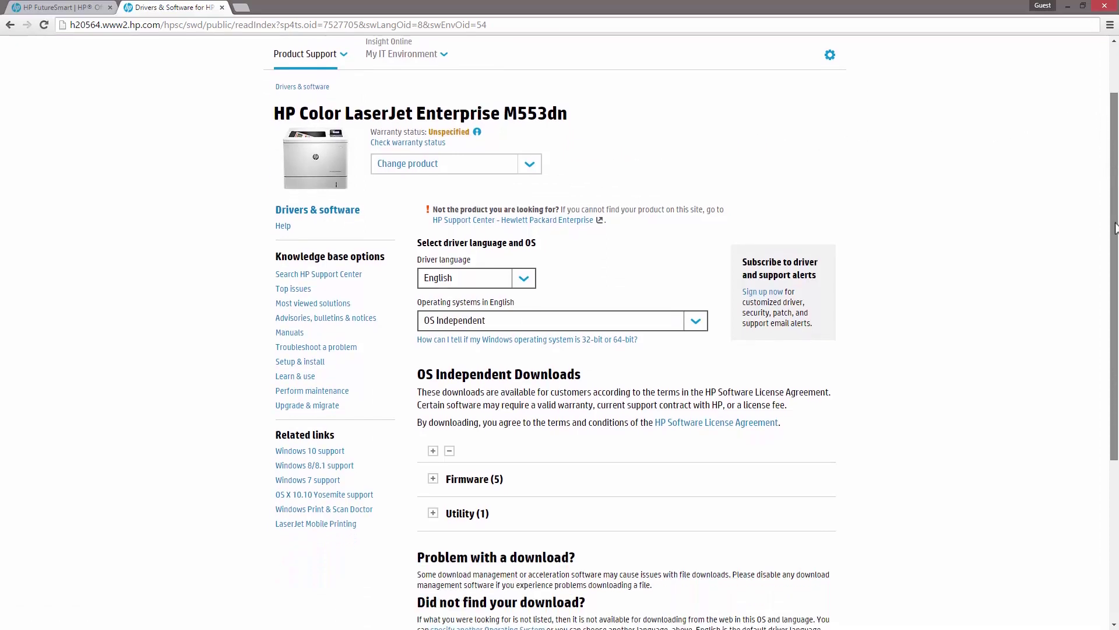